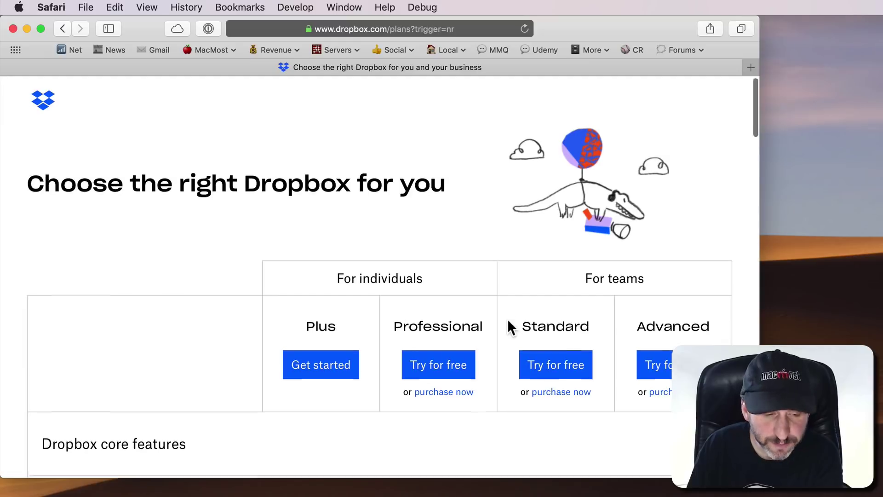
Scroll the plans comparison table down to the Dropbox Smart Sync row, which every plan includes
scroll(507, 322, "down", 6)
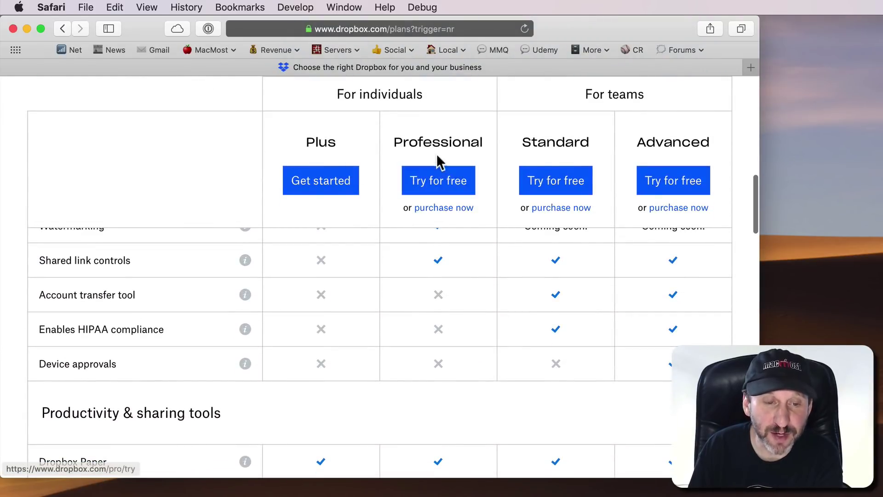
scroll(422, 251, "down", 2)
scroll(421, 250, "down", 12)
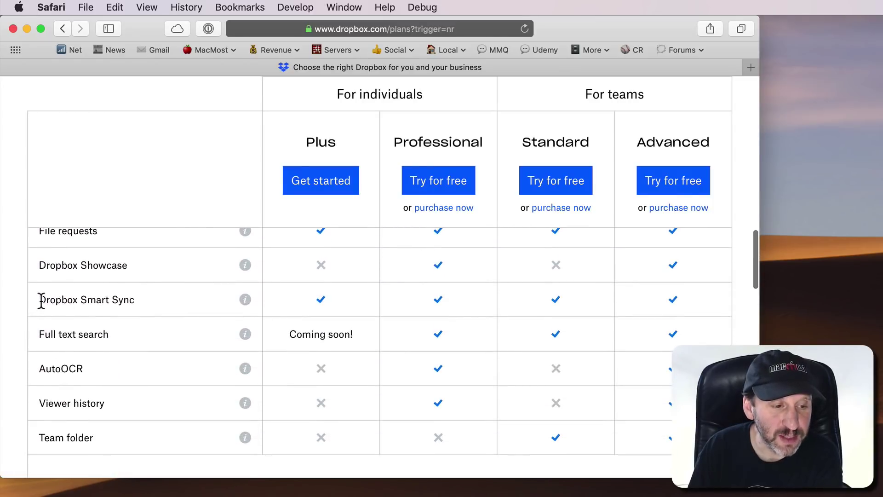
Highlight the Smart Sync row, then bring up Dropbox Preferences on the Sync tab
left_click_drag(39, 299, 156, 301)
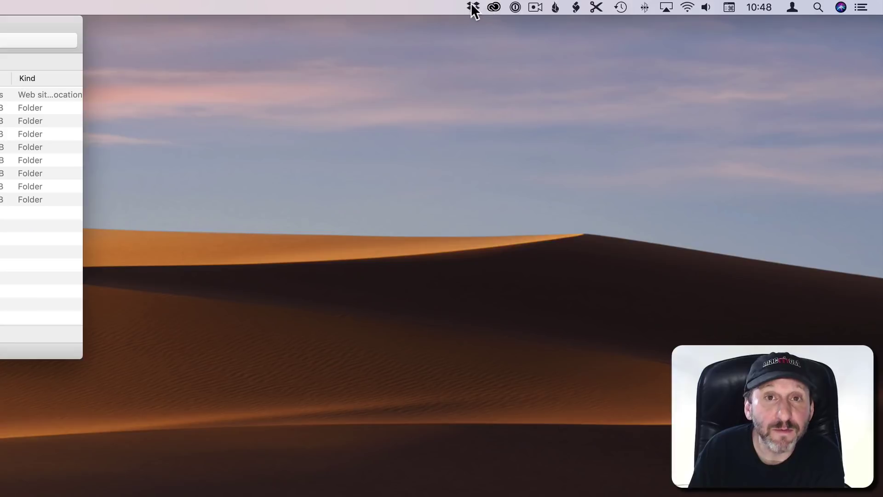
left_click(473, 7)
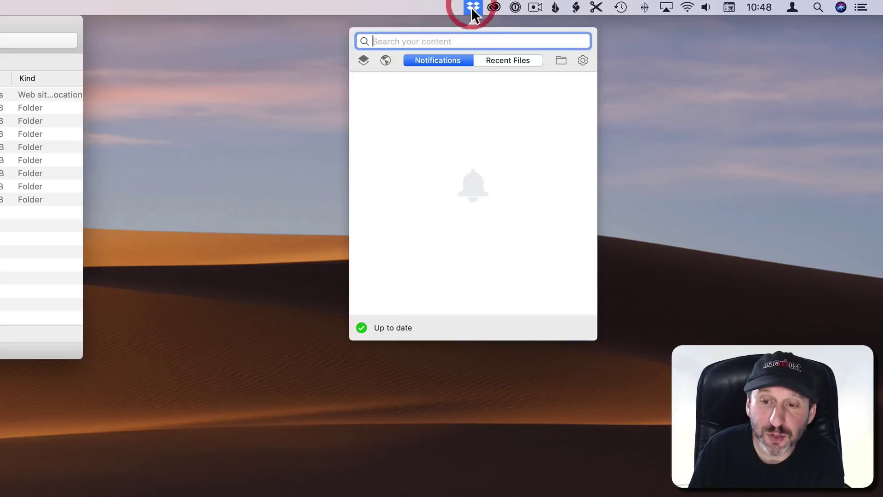
left_click(583, 60)
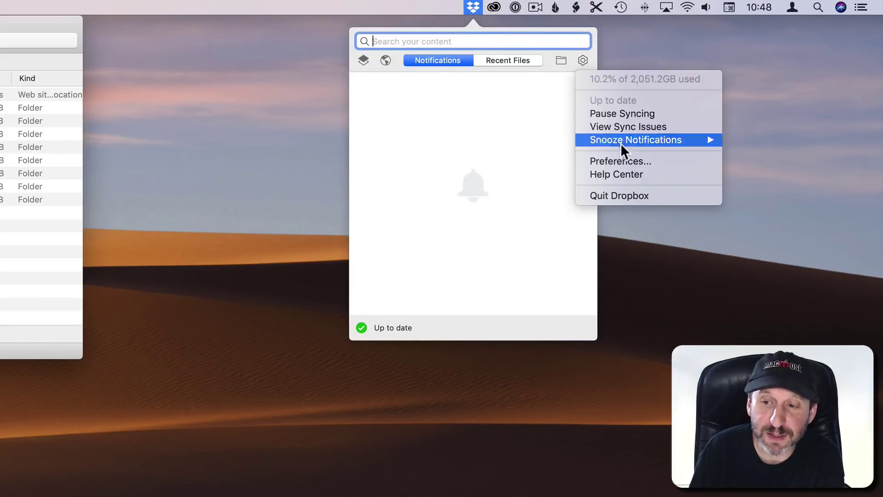
left_click(619, 161)
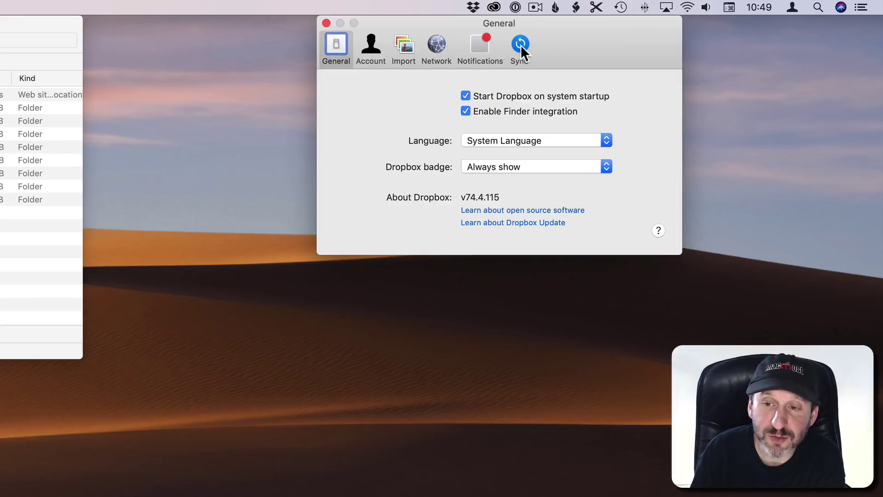
left_click(521, 45)
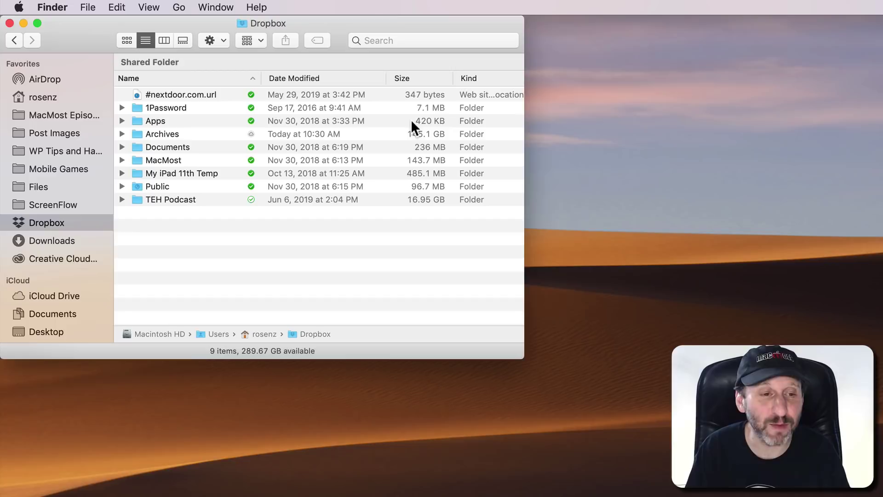
Set the Archives folder to Online Only via Smart Sync
left_click(164, 133)
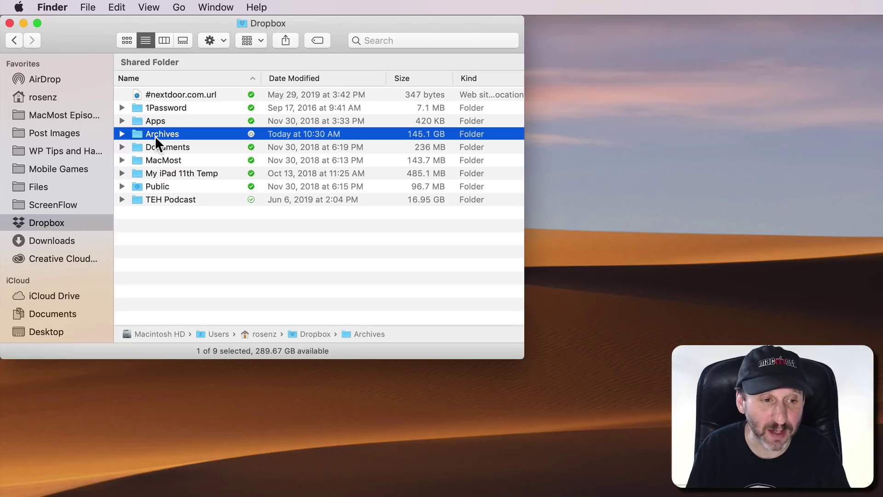
right_click(155, 136)
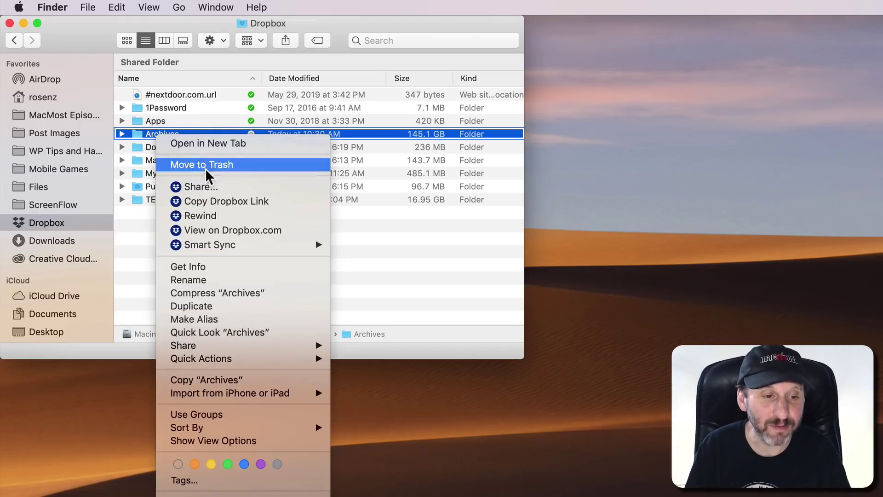
mouse_move(200, 243)
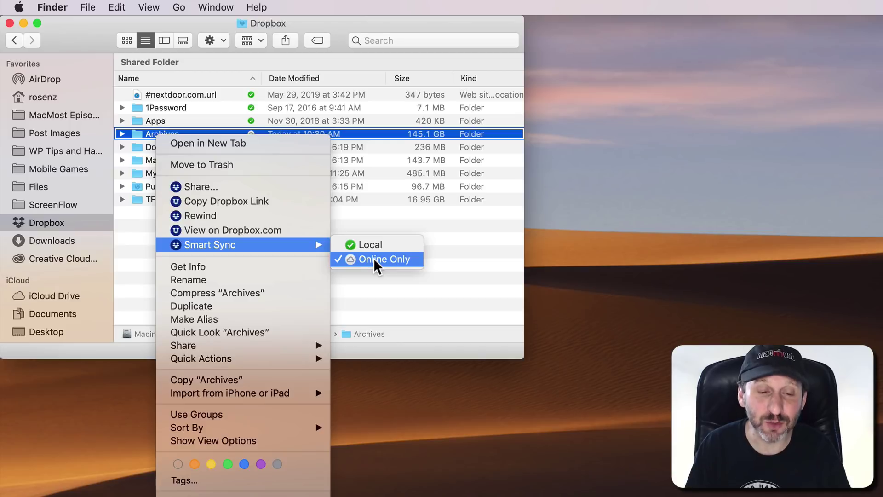
left_click(406, 257)
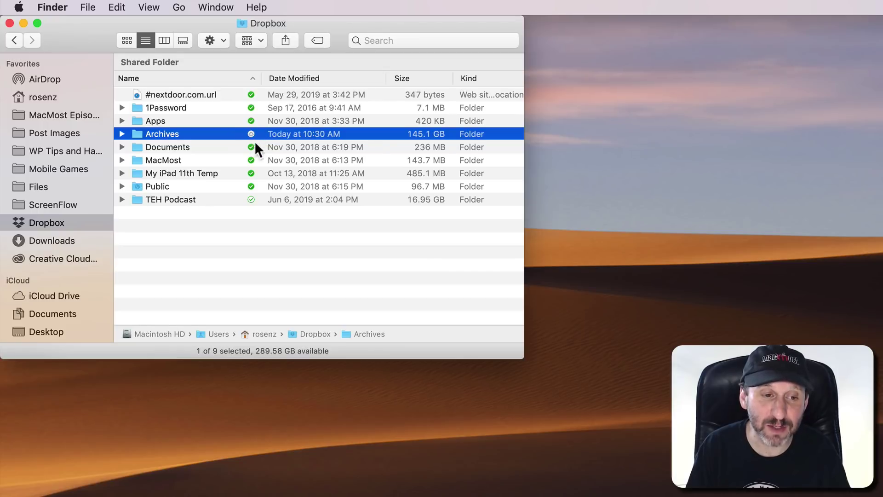
mouse_move(252, 134)
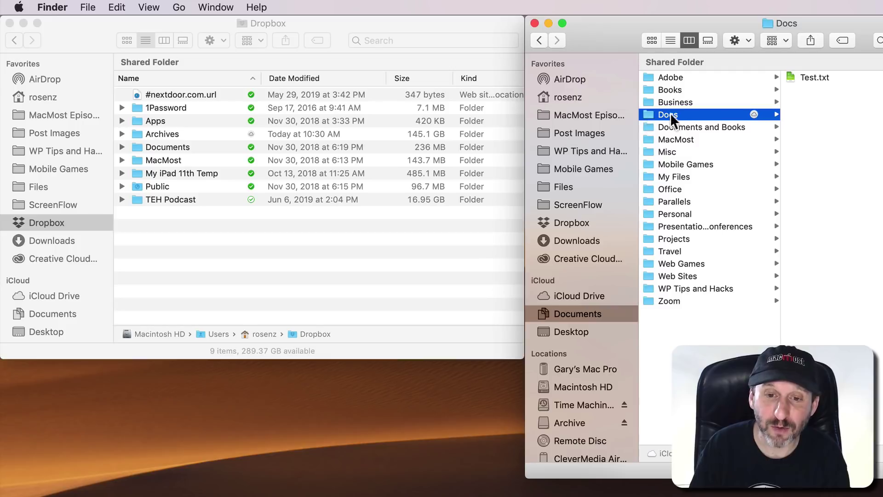
Move the Docs folder from iCloud Documents into the Dropbox folder
left_click_drag(647, 114, 146, 242)
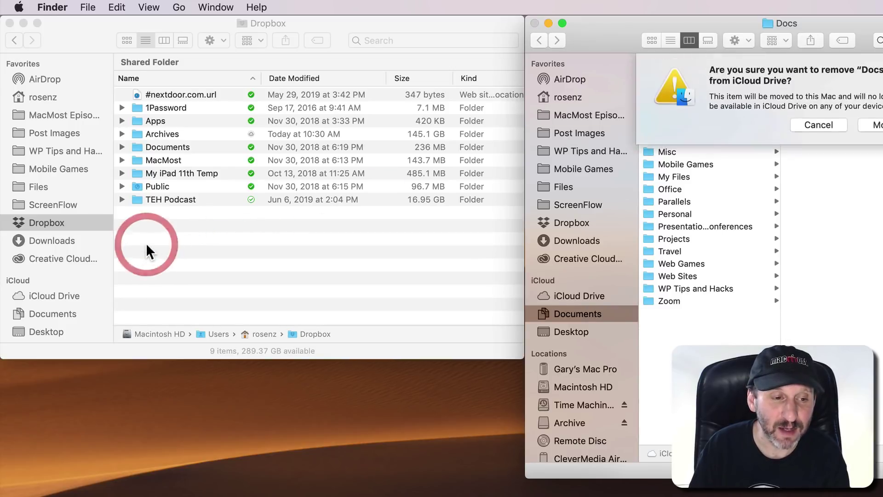
key("Return")
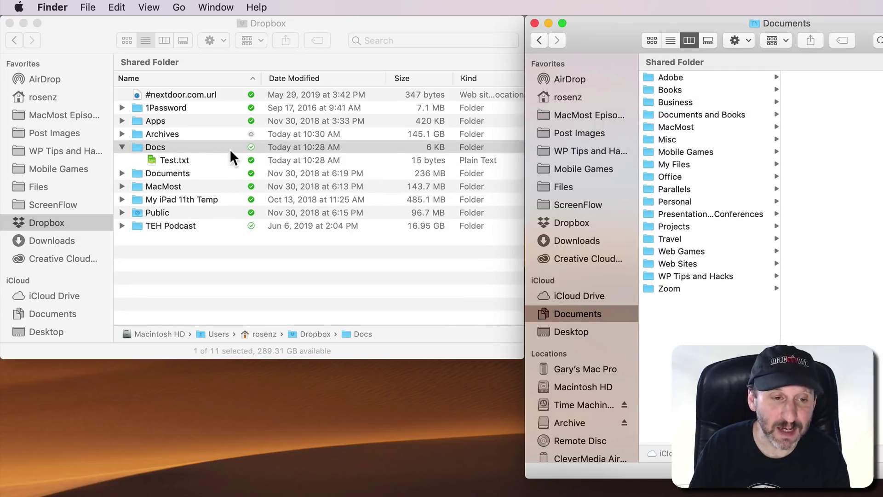
left_click(188, 150)
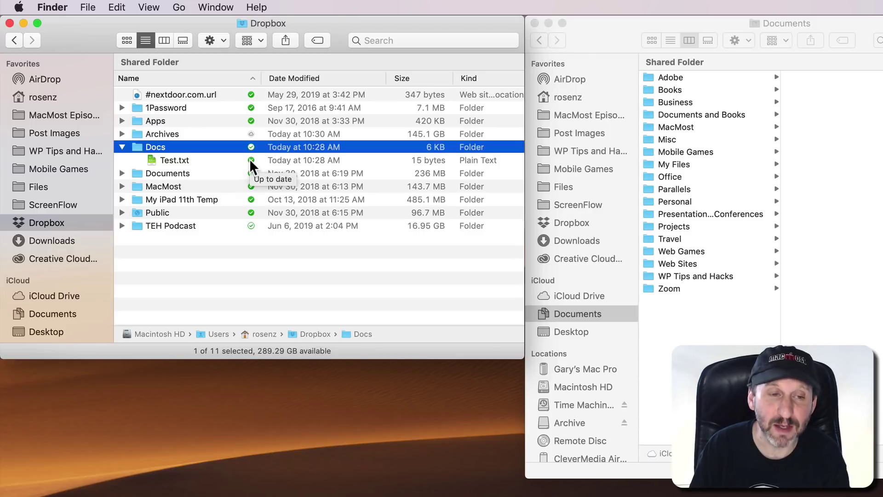
Set the Docs folder and its Test.txt to Online Only via Smart Sync
left_click(152, 146)
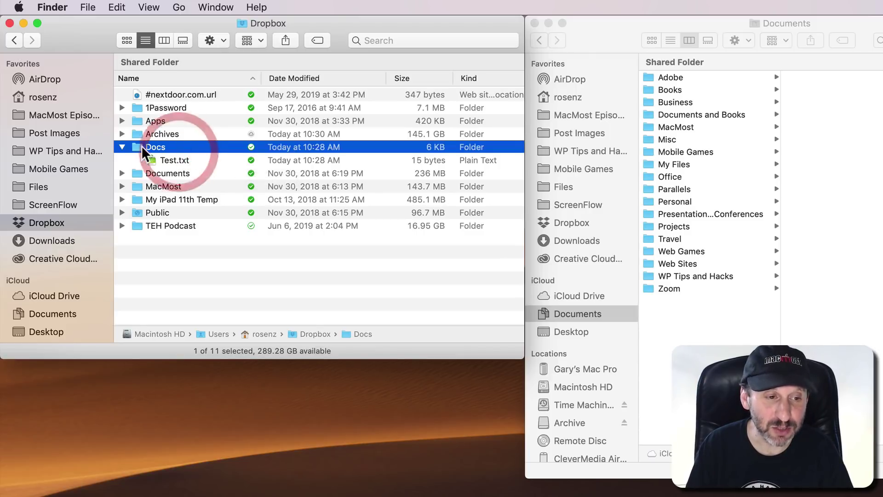
right_click(156, 145)
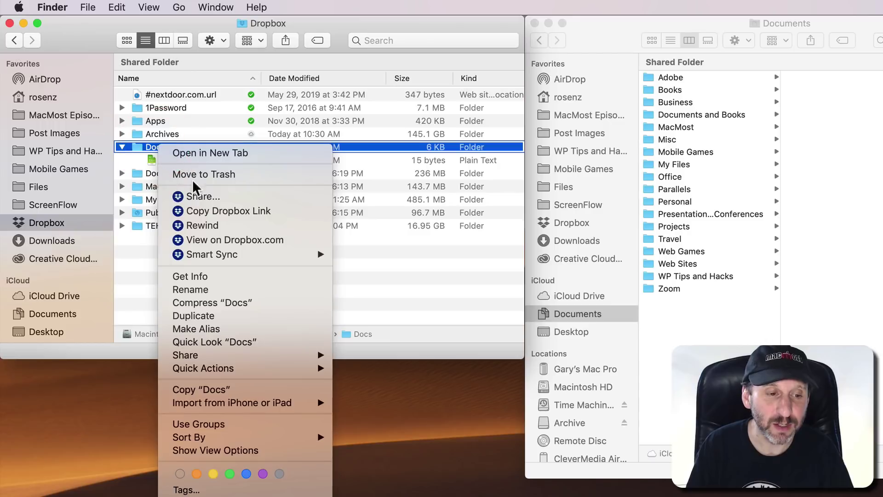
mouse_move(216, 255)
left_click(366, 266)
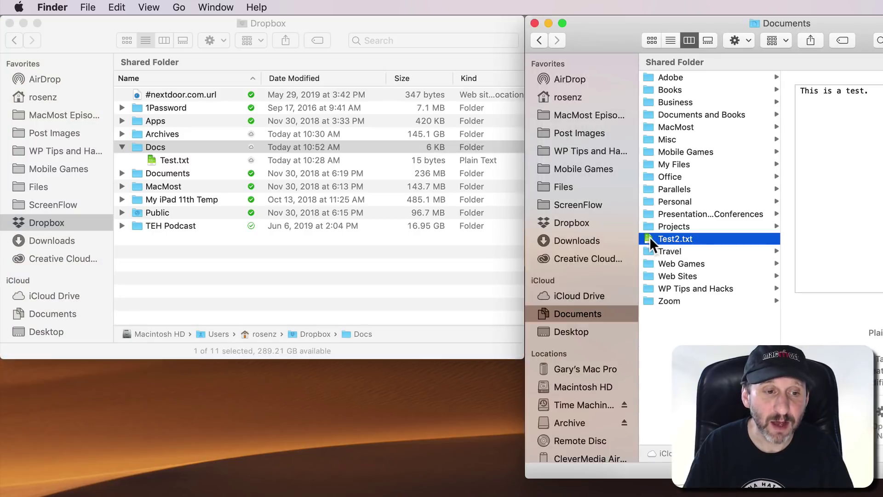
Move Test2.txt from iCloud Documents into Dropbox's Docs folder, keeping its name
left_click_drag(653, 238, 153, 146)
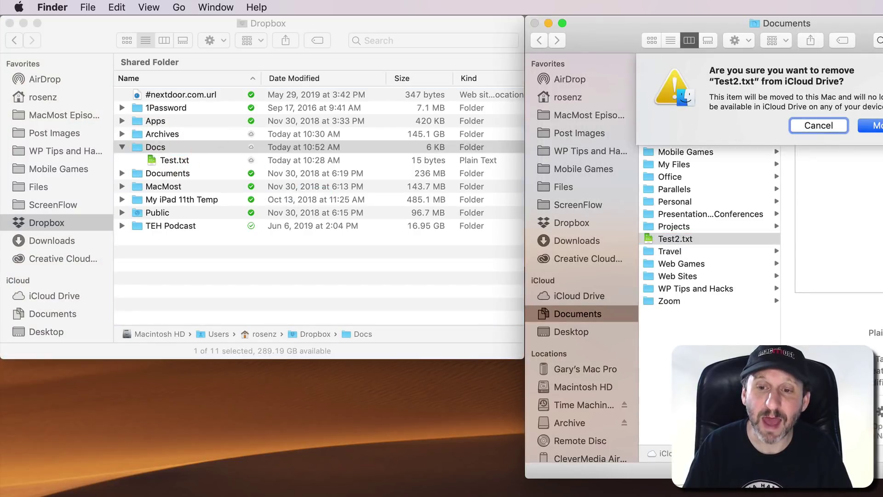
key("Return")
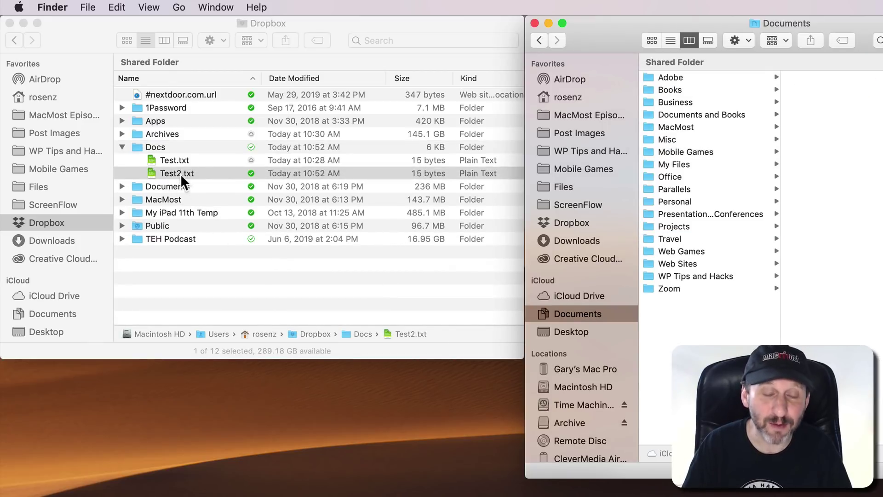
left_click(167, 177)
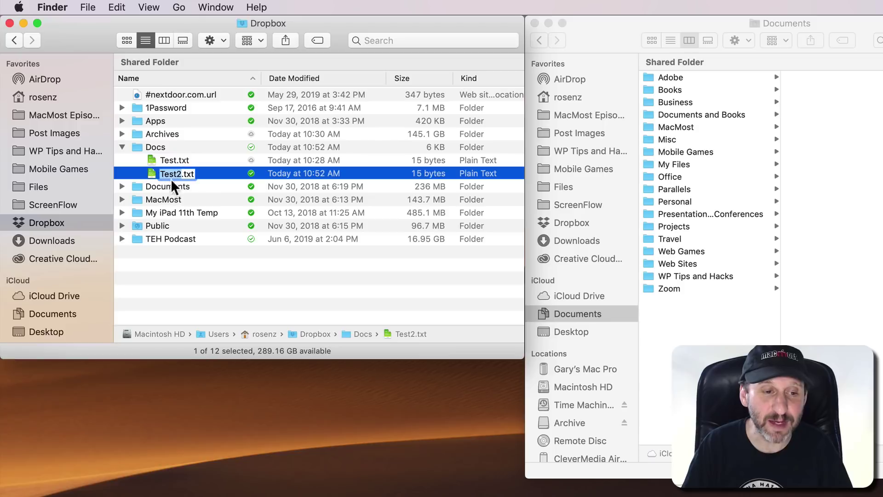
left_click(246, 174)
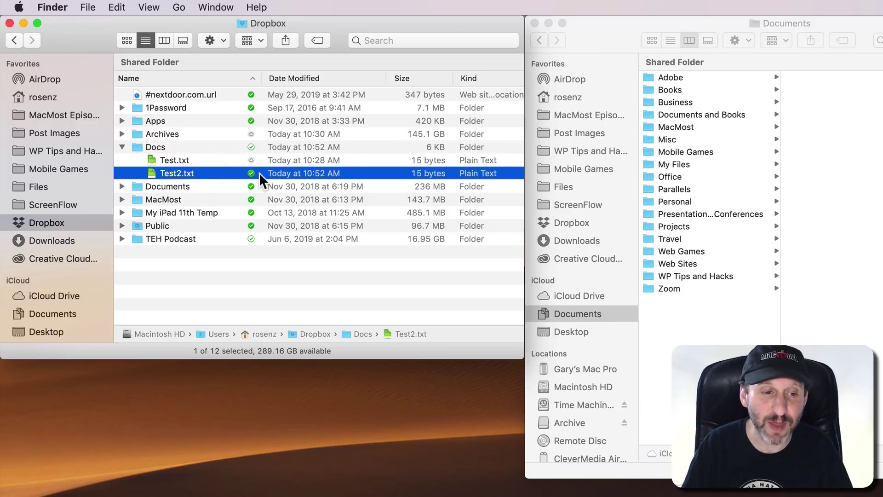
Set Docs to Online Only again so Test2.txt also becomes online-only
left_click(155, 146)
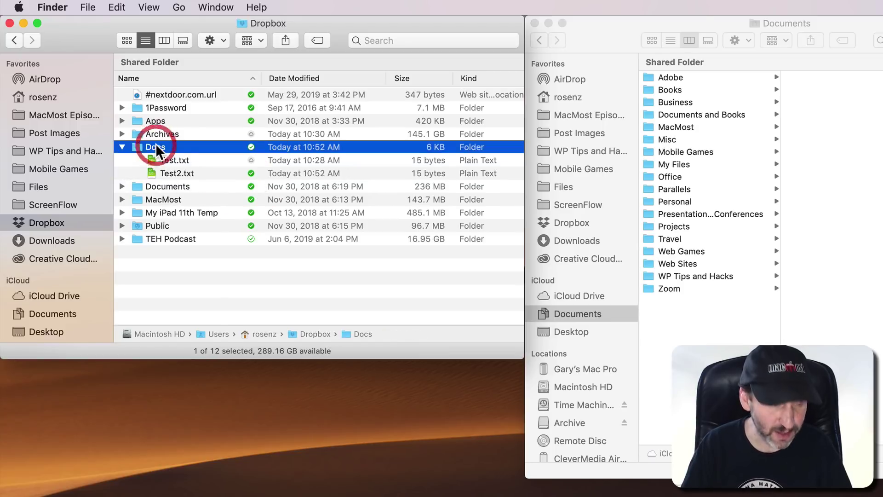
right_click(159, 146)
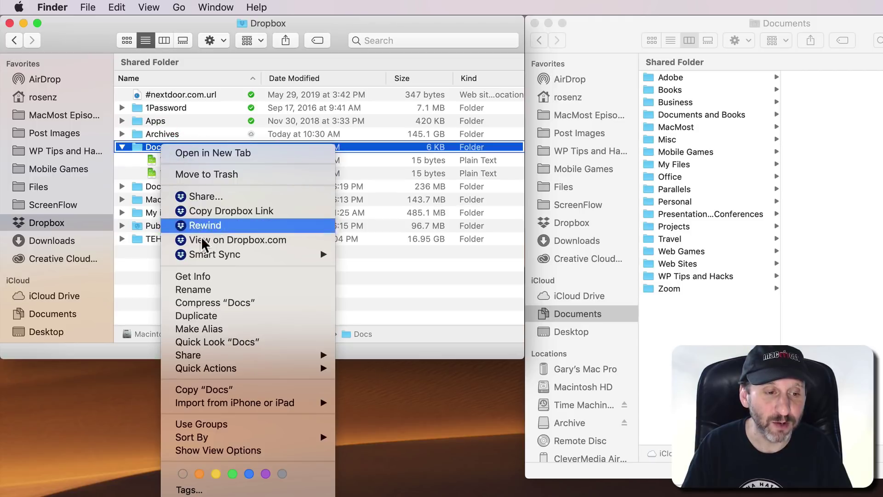
mouse_move(200, 254)
left_click(355, 268)
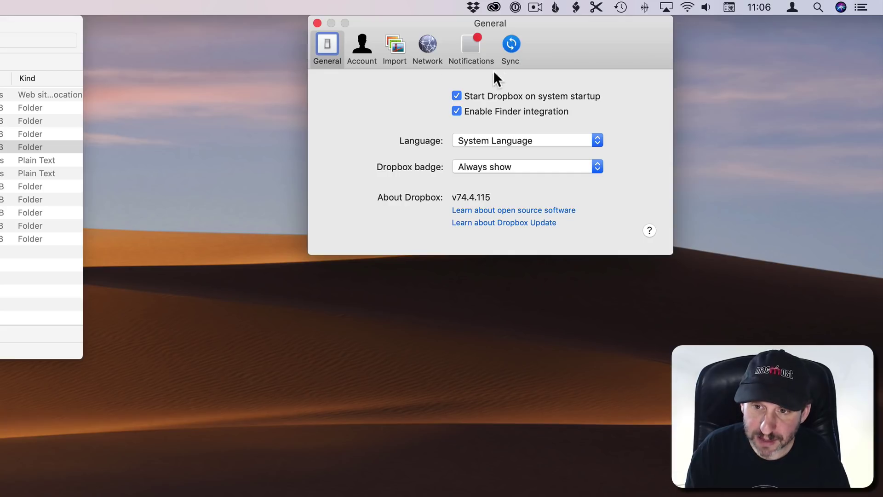
On the Sync preferences, inspect the New content default choices, leaving it at Online-only
left_click(510, 49)
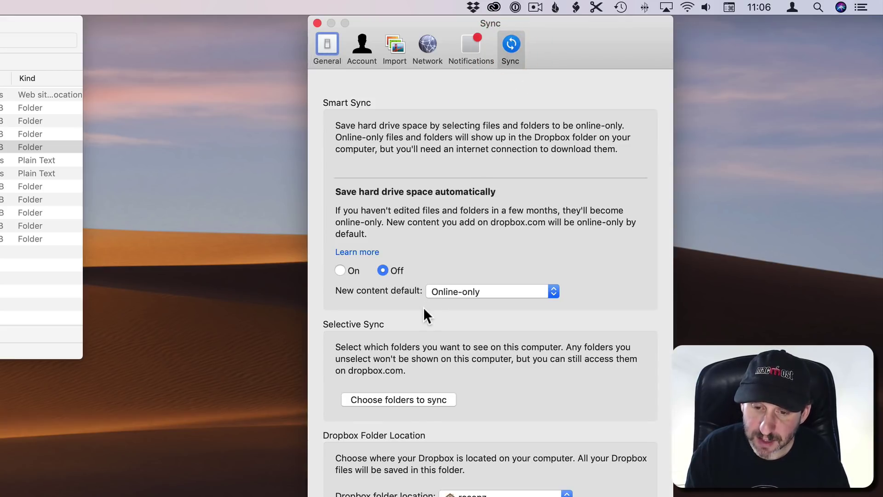
left_click(454, 294)
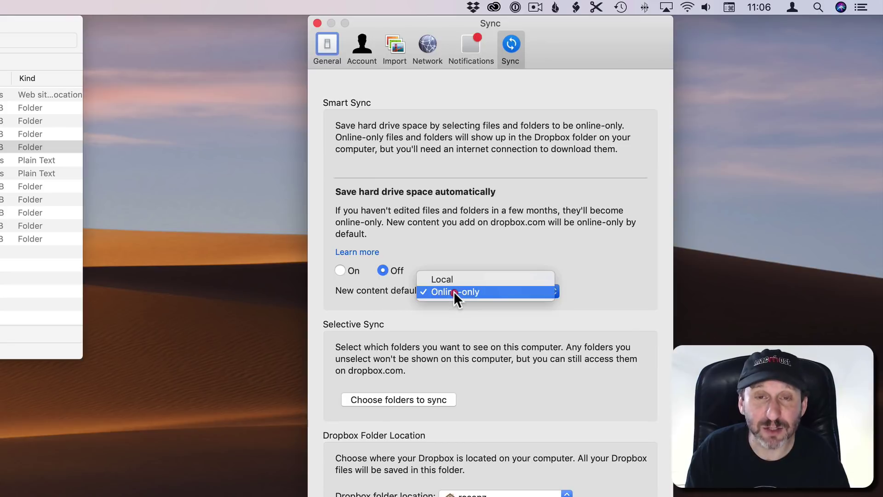
left_click(451, 243)
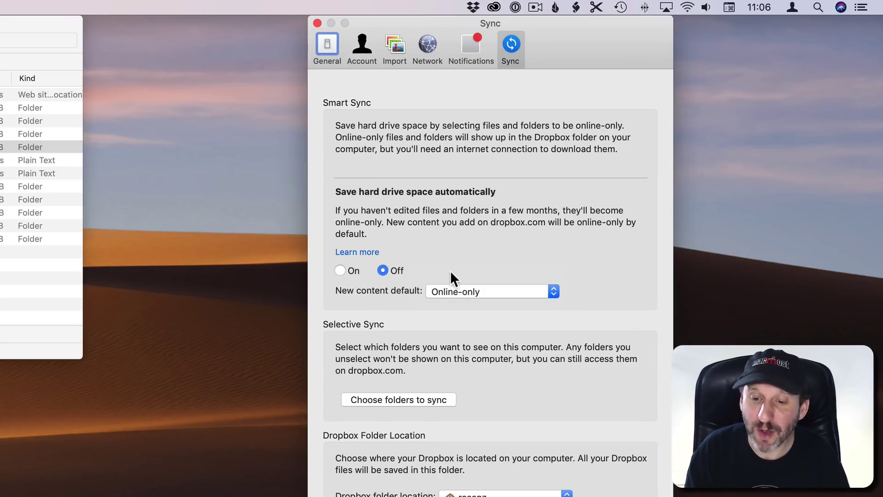
left_click(457, 290)
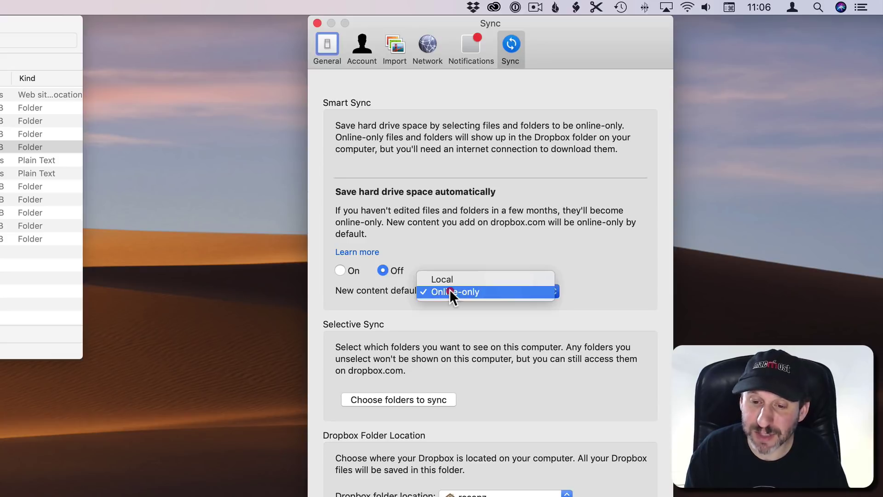
left_click(452, 296)
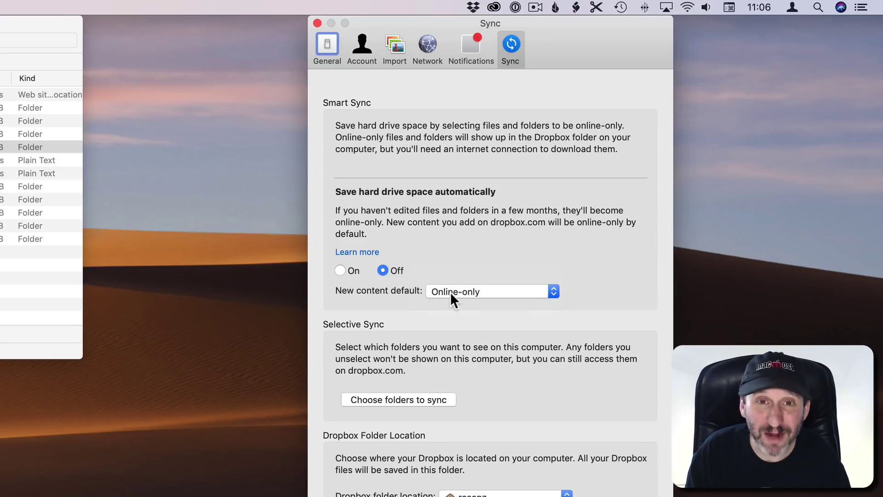
left_click(454, 292)
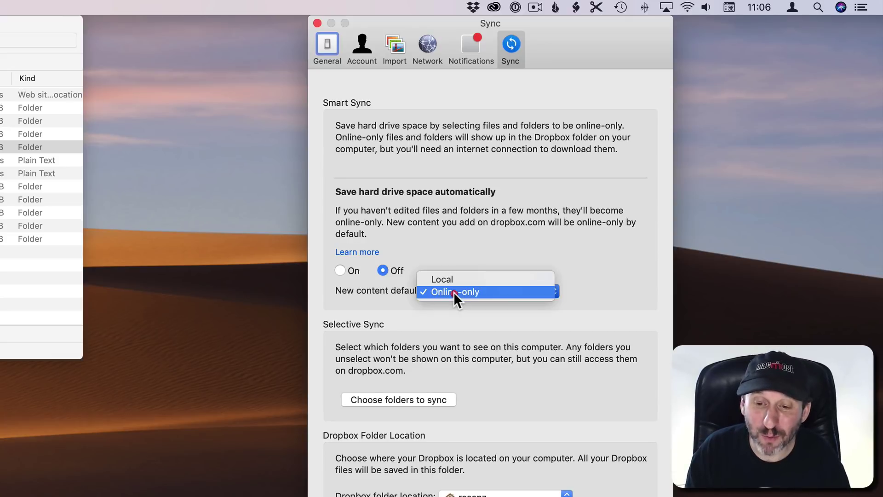
left_click(448, 237)
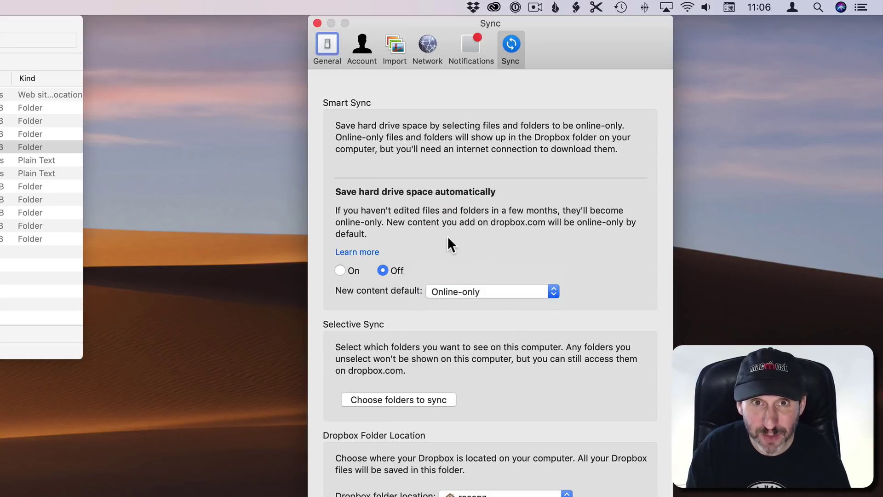